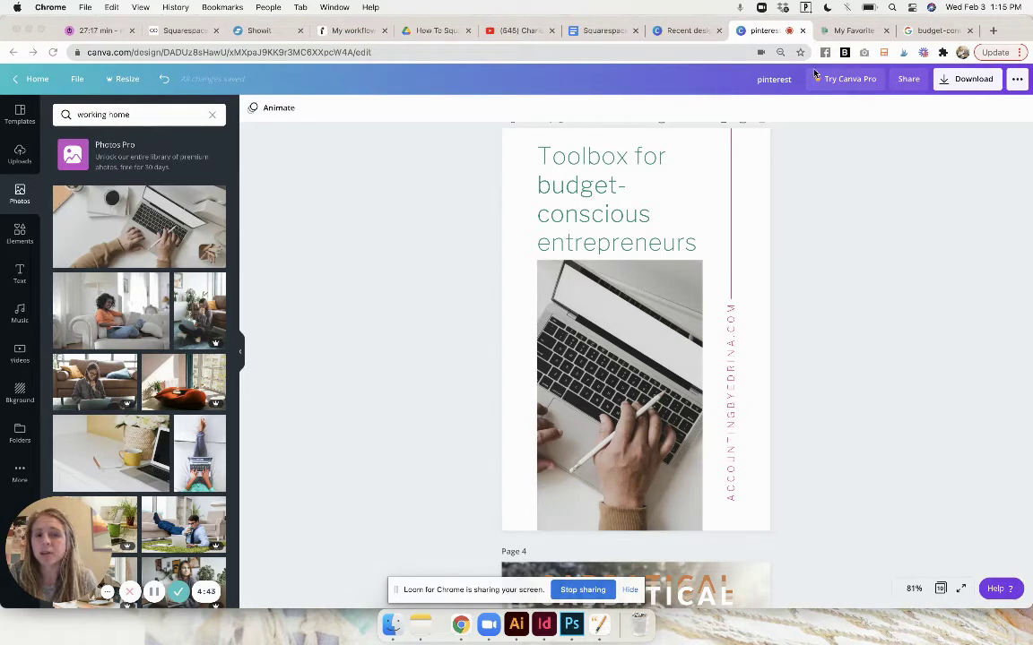
- Copy page 3's full headline and paste it as the design title, "Toolbox for budget-conscious entrepreneurs"
double_click(575, 212)
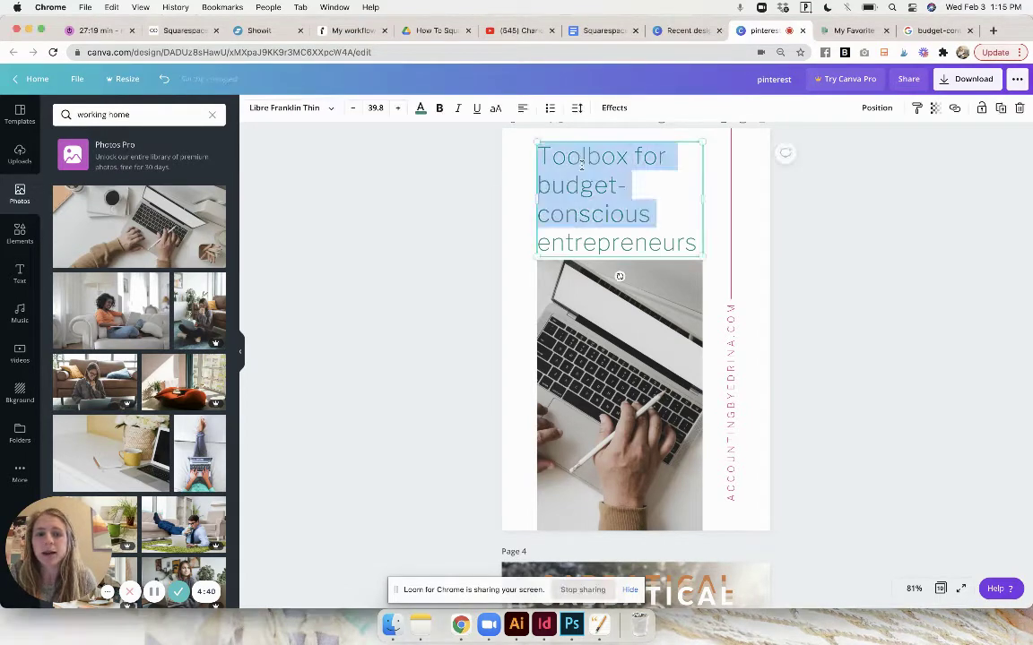
drag(538, 158, 607, 175)
drag(695, 236, 540, 155)
key(ctrl+c)
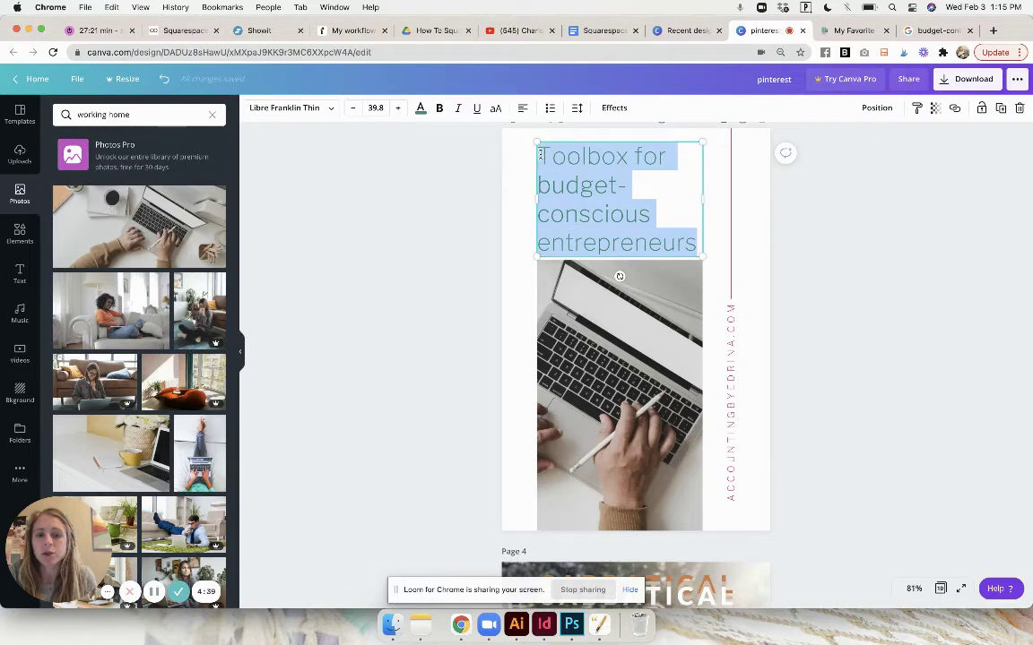
click(774, 79)
key(ctrl+v)
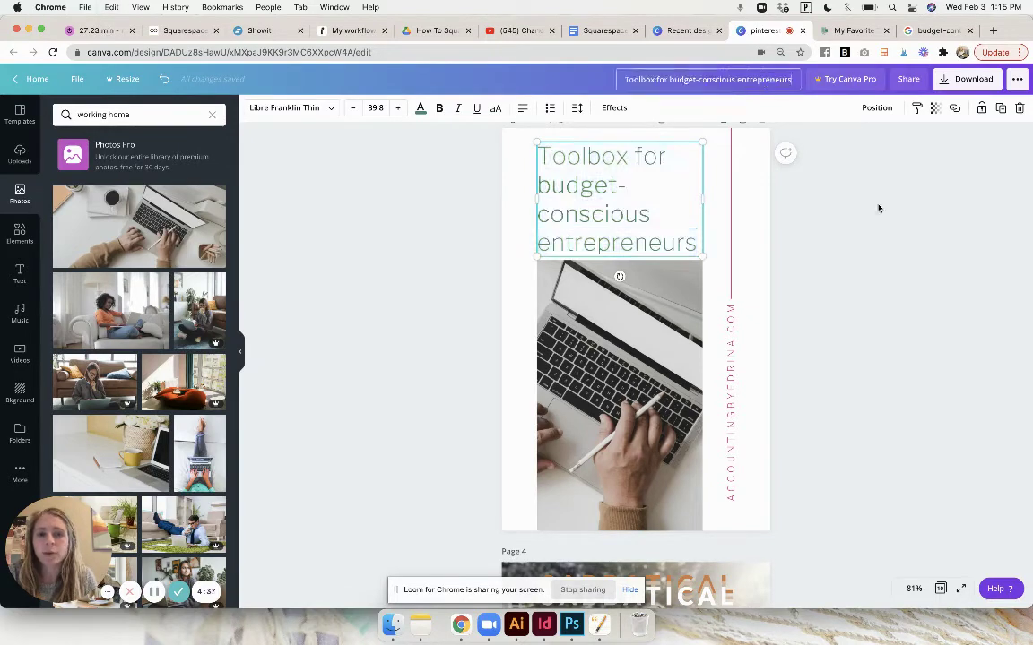
key(Return)
- Download only page 3 of the design as a PNG
click(969, 79)
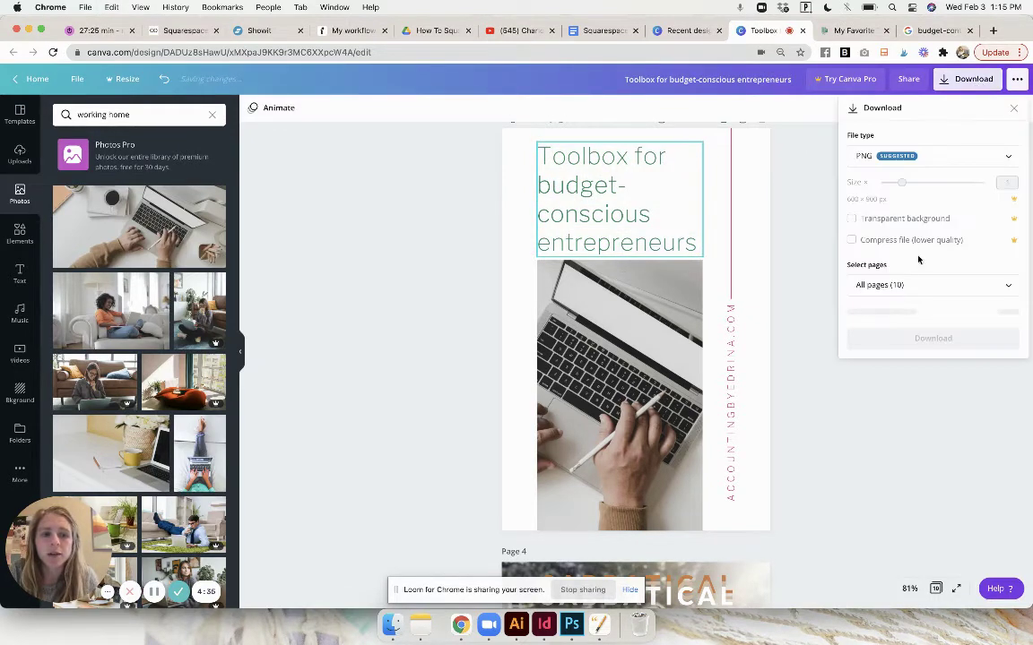
scroll(742, 239, up, 1)
click(906, 285)
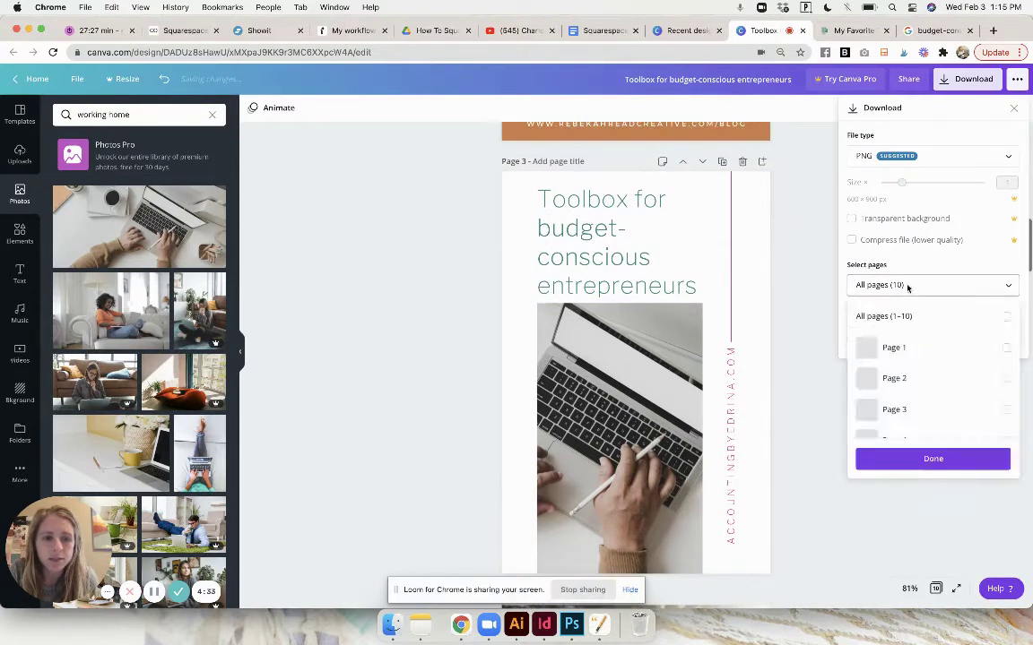
click(903, 410)
click(917, 452)
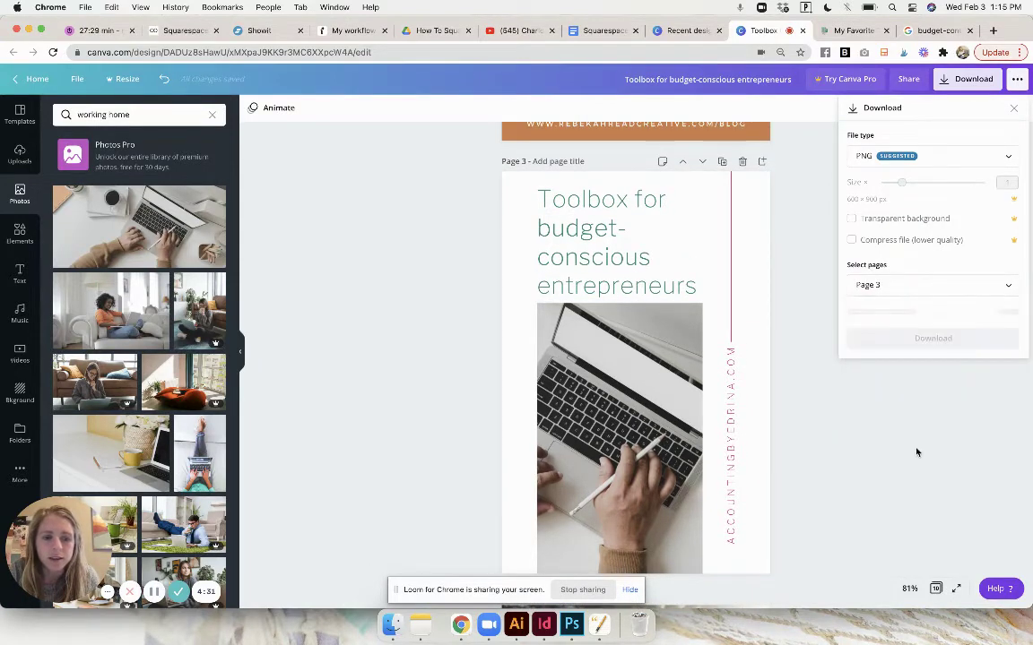
click(933, 333)
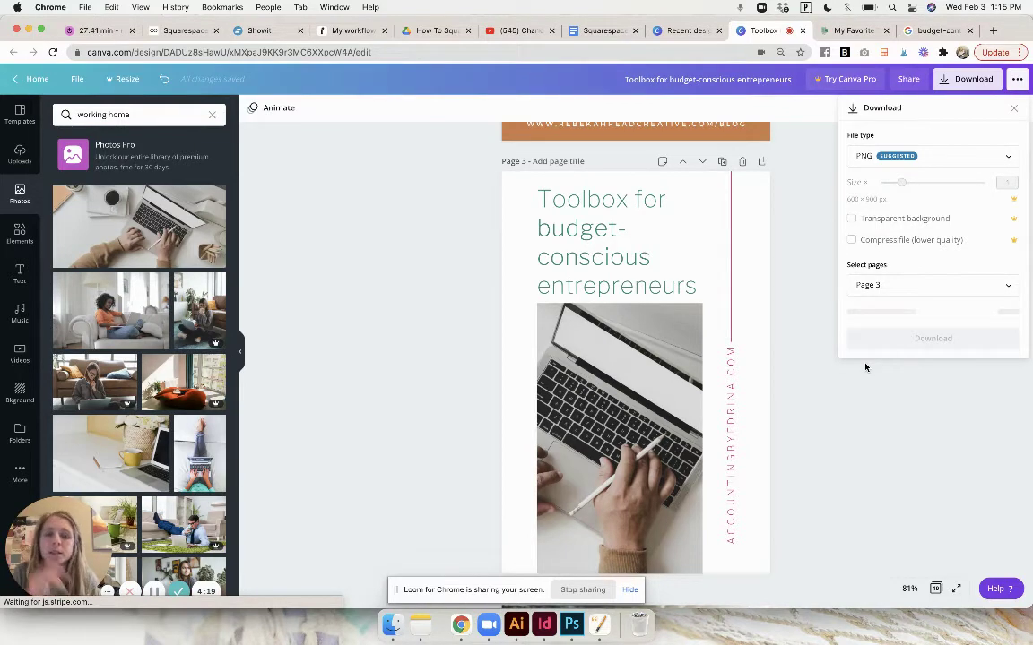
click(907, 338)
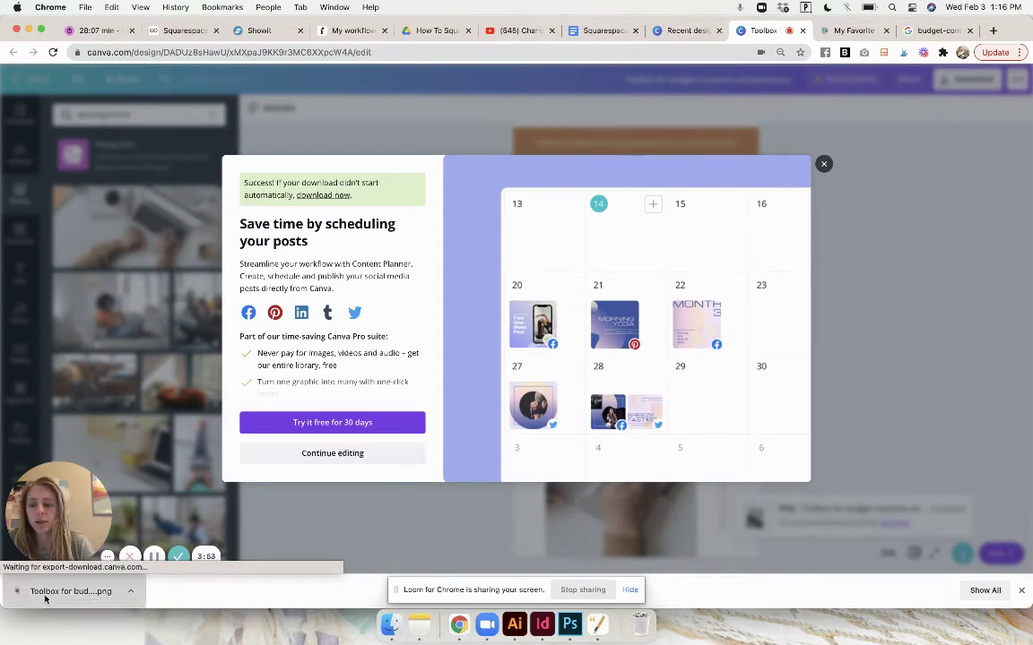
- Open the downloaded PNG in Preview, look at its export options, cancel the export and close the image
click(13, 597)
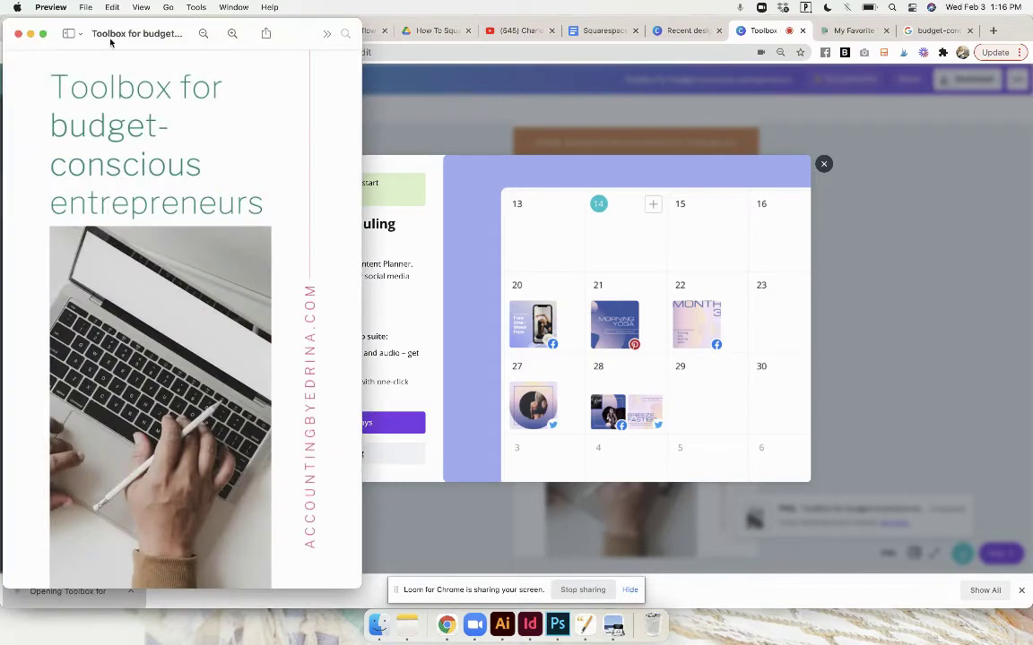
drag(176, 31, 425, 33)
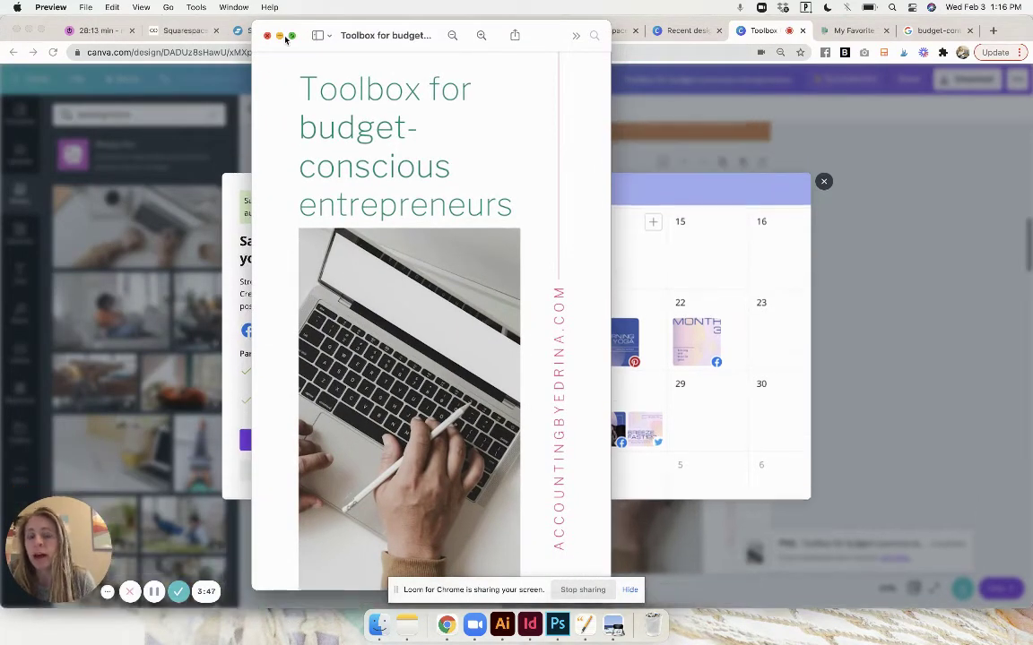
click(87, 6)
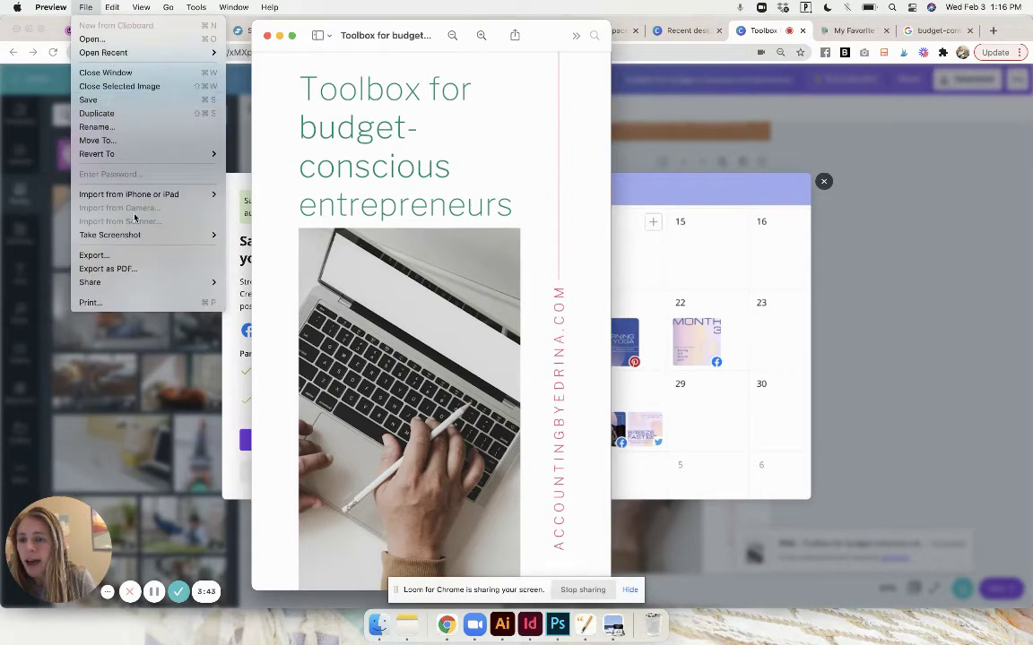
click(123, 257)
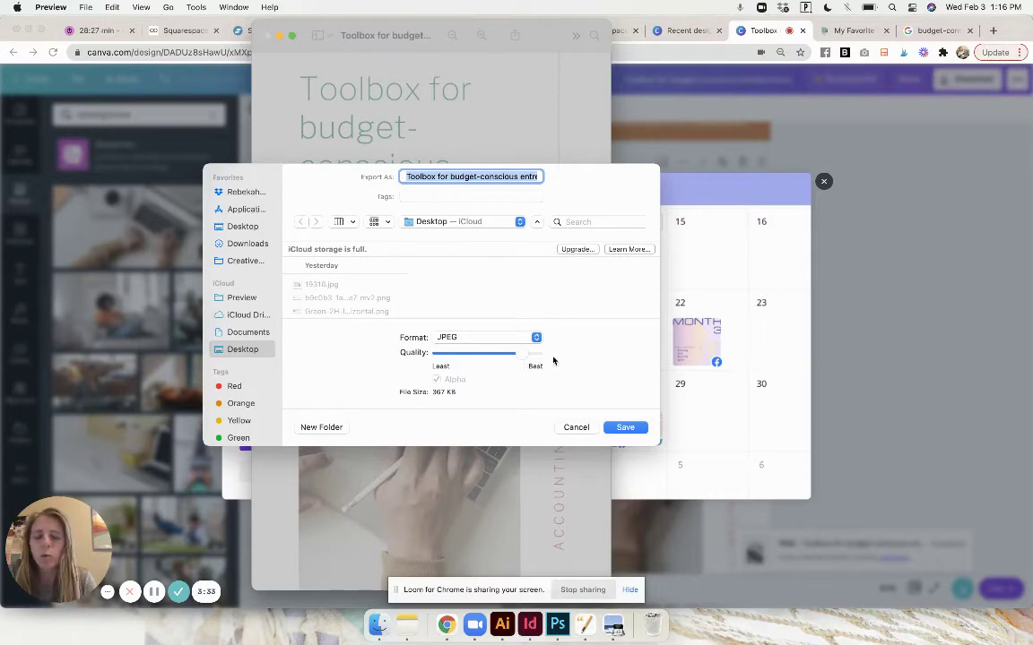
click(576, 427)
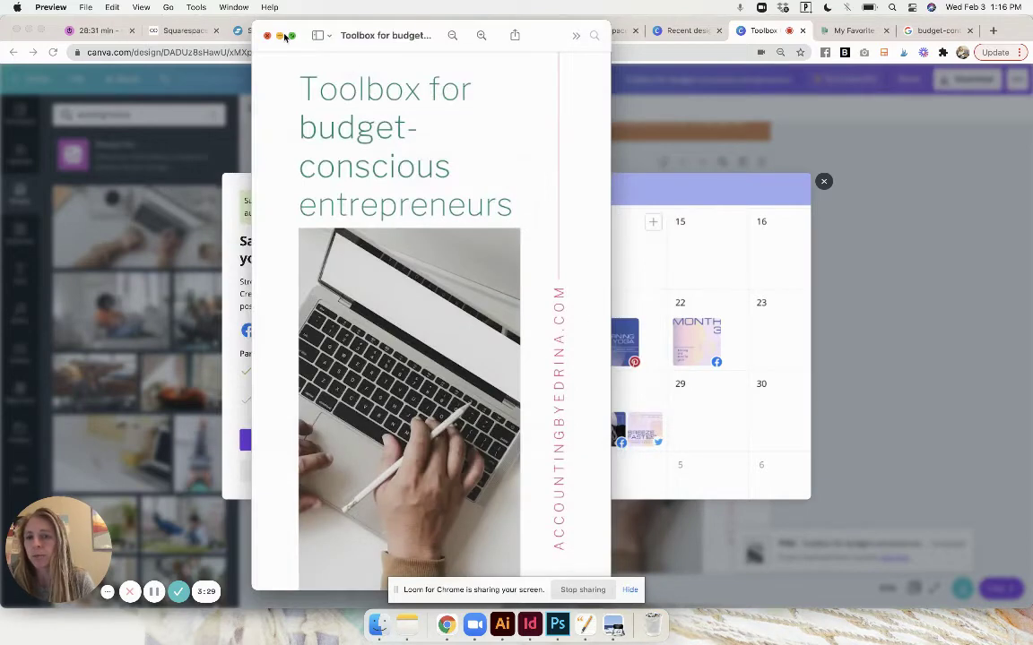
click(267, 37)
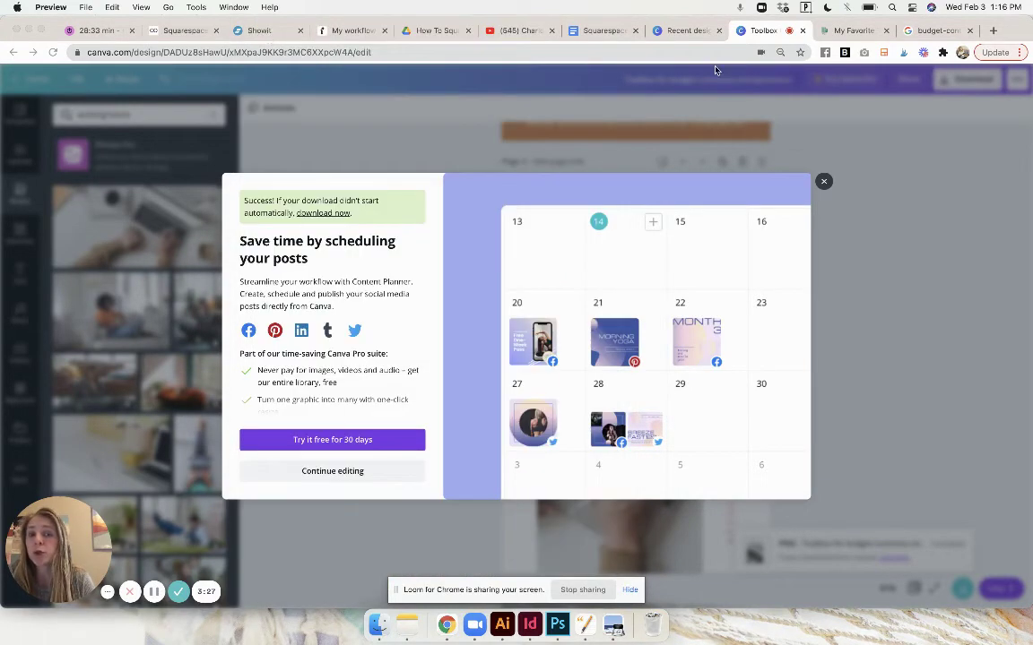
- Switch to Squarespace and open the "My Favorite Things" blog post for editing
click(842, 32)
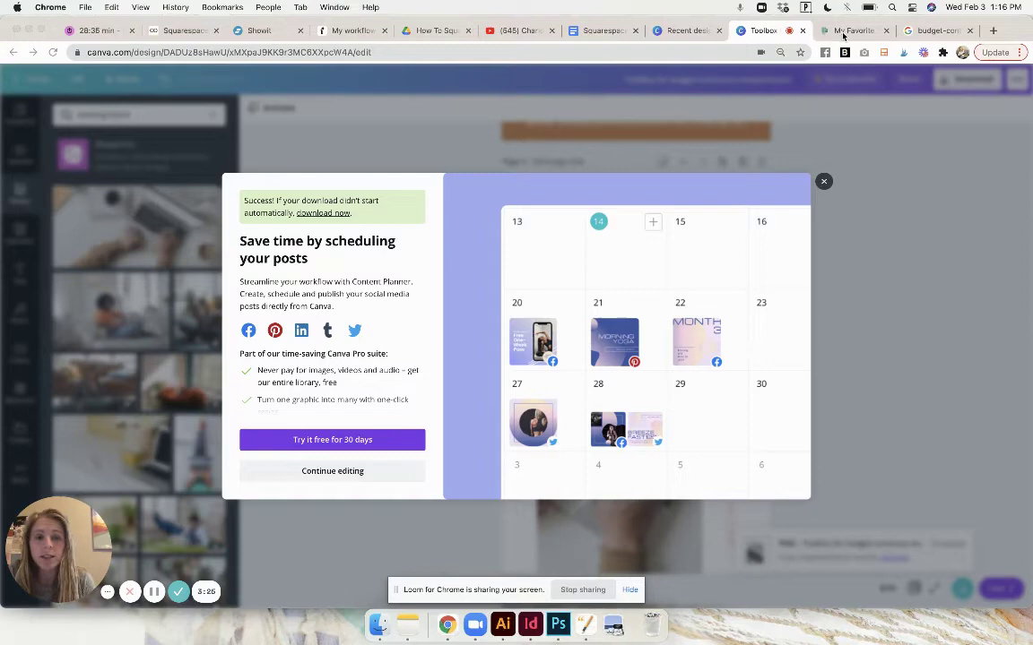
scroll(413, 269, down, 3)
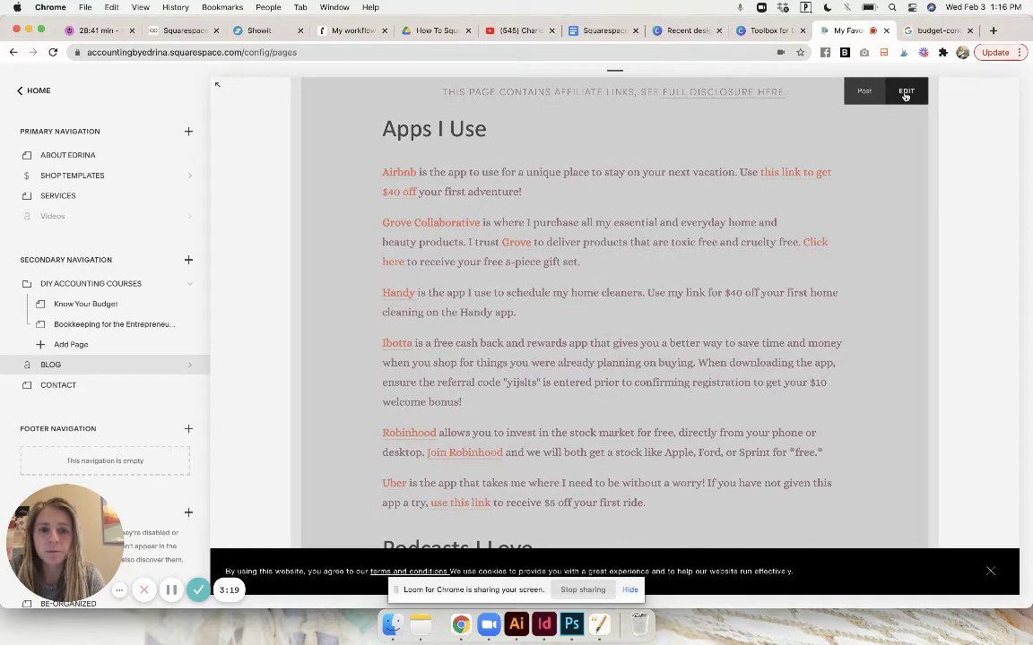
scroll(905, 96, up, 2)
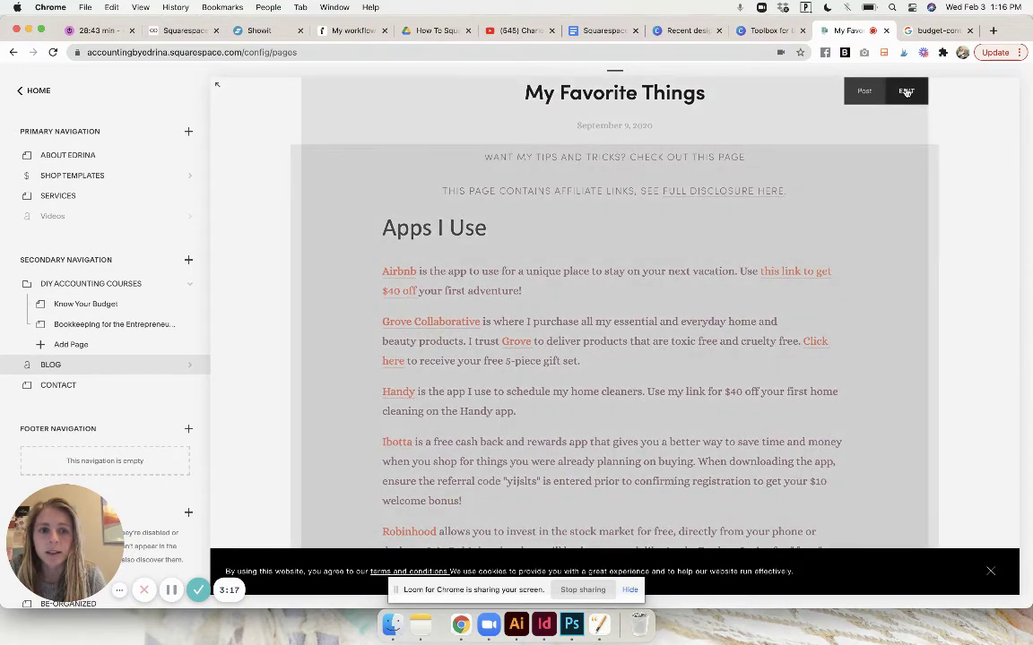
scroll(521, 335, up, 3)
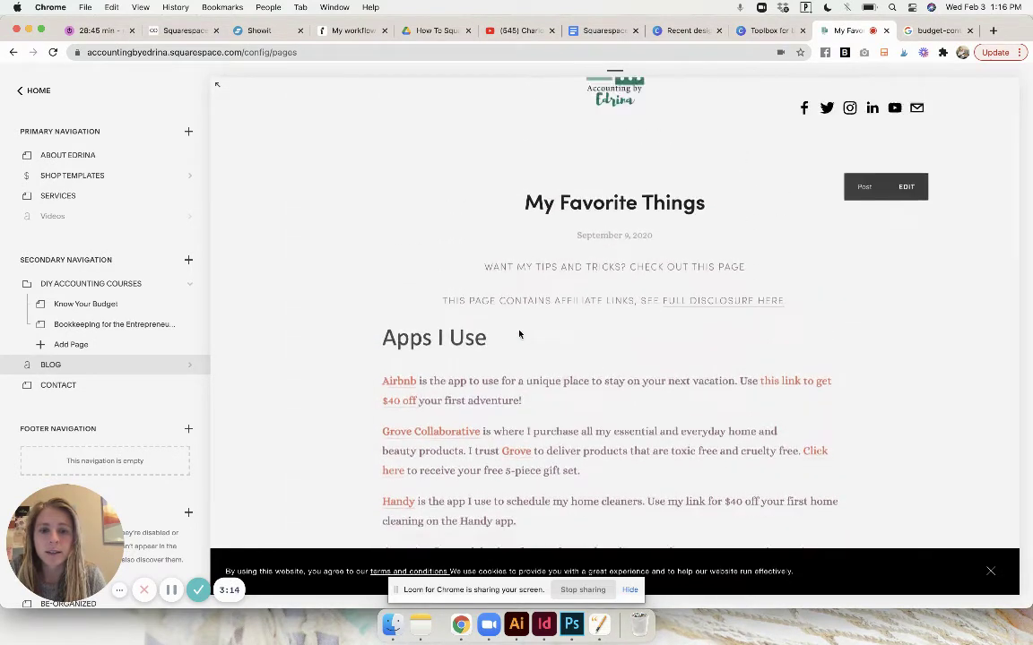
click(778, 181)
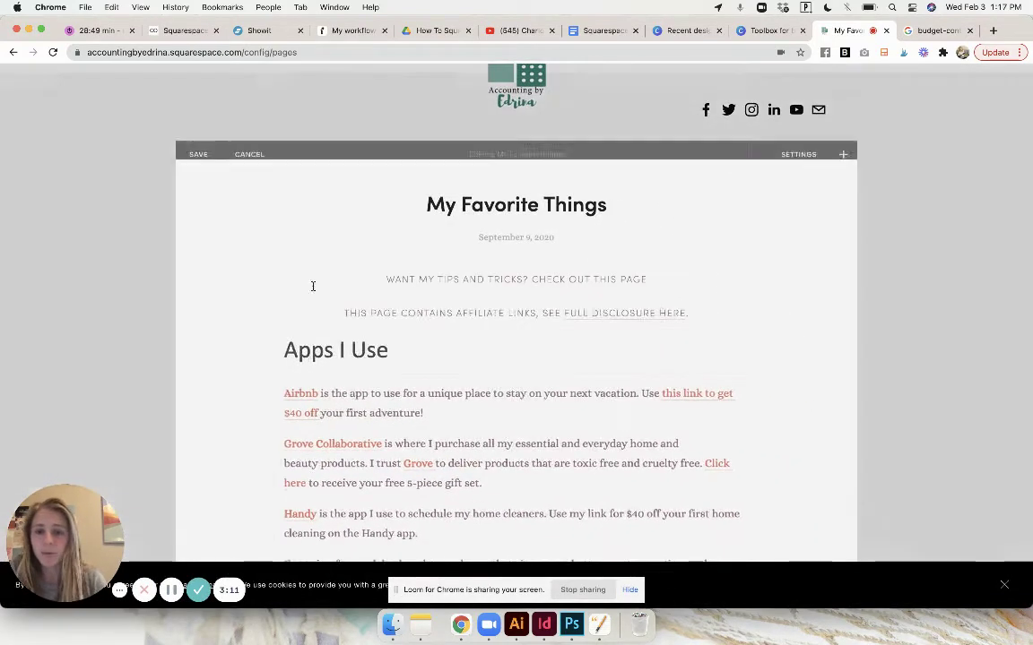
- Insert an image block between the affiliate disclosure line and the "Apps I Use" heading
drag(516, 295, 516, 330)
click(516, 330)
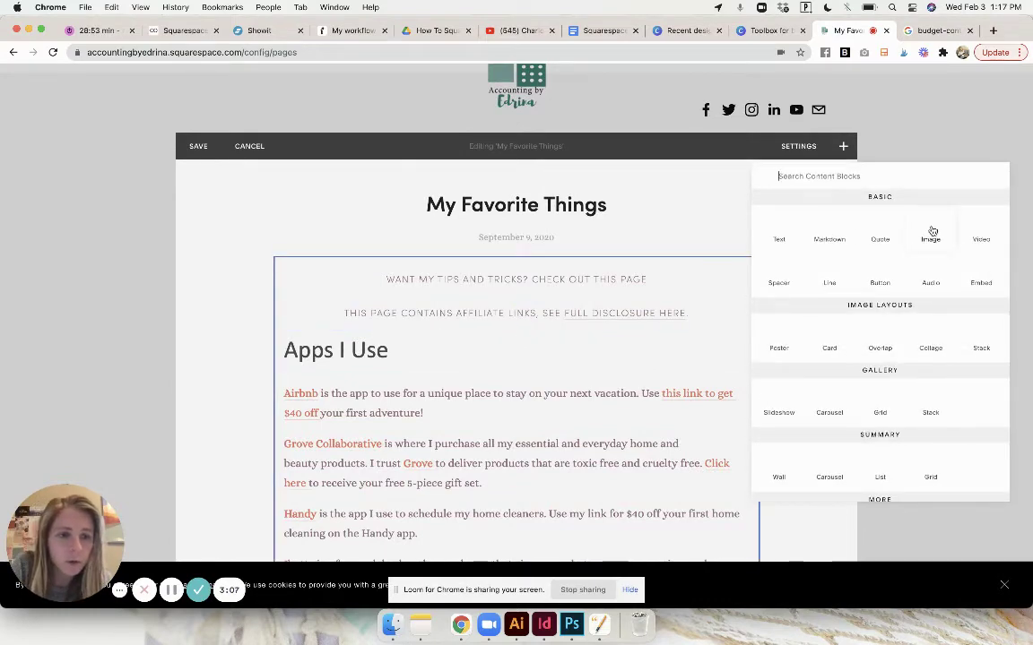
click(931, 230)
- Upload the "Toolbox for budget-conscious entrepreneurs" PNG from the Downloads folder into the image block
click(923, 338)
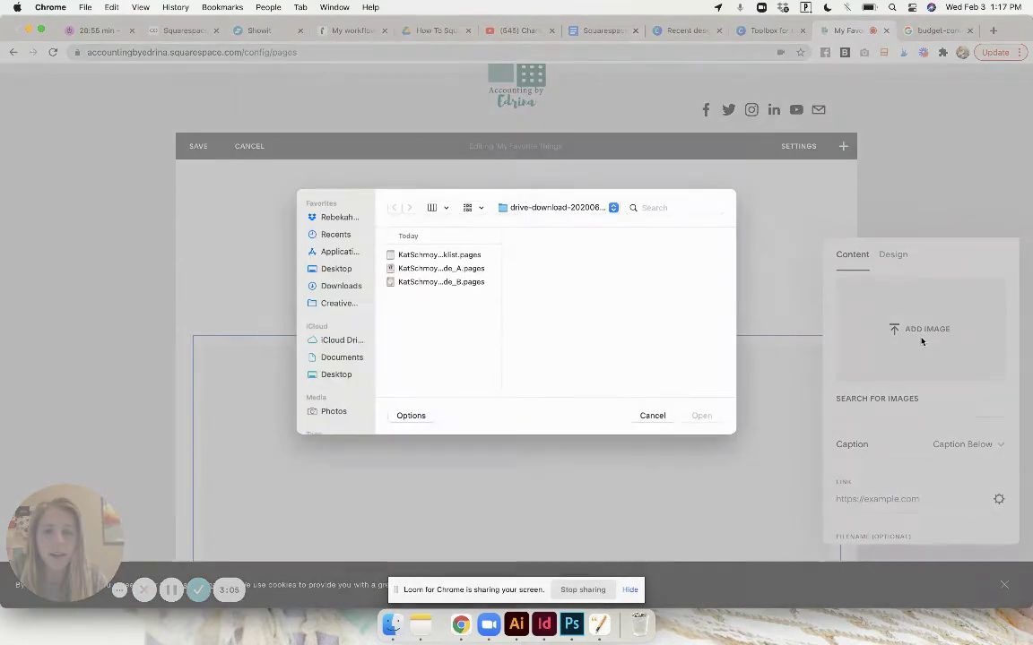
click(339, 285)
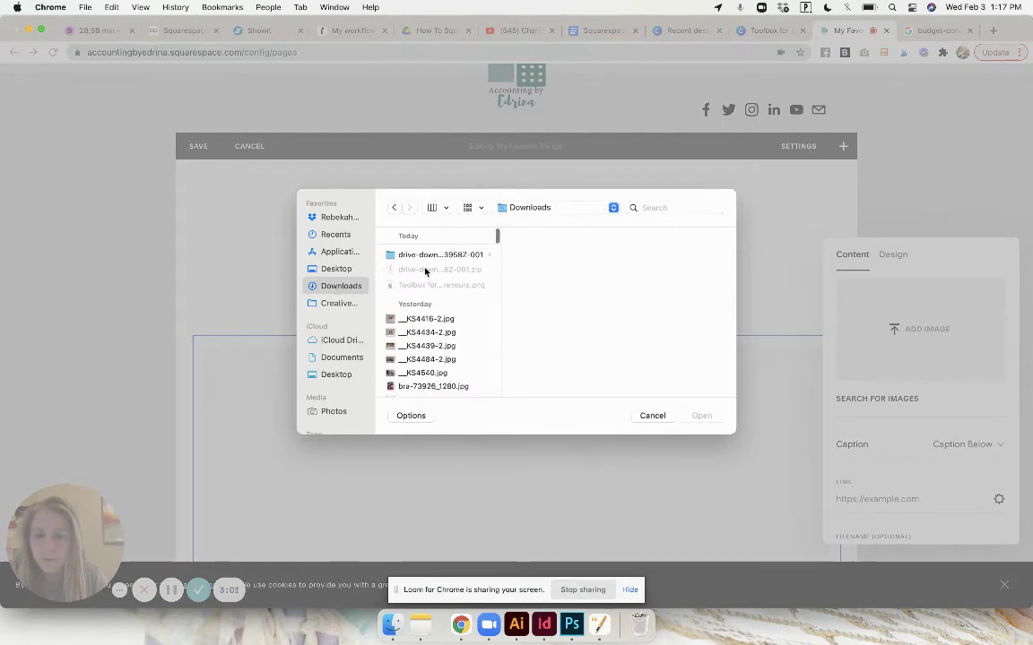
click(423, 285)
double_click(423, 285)
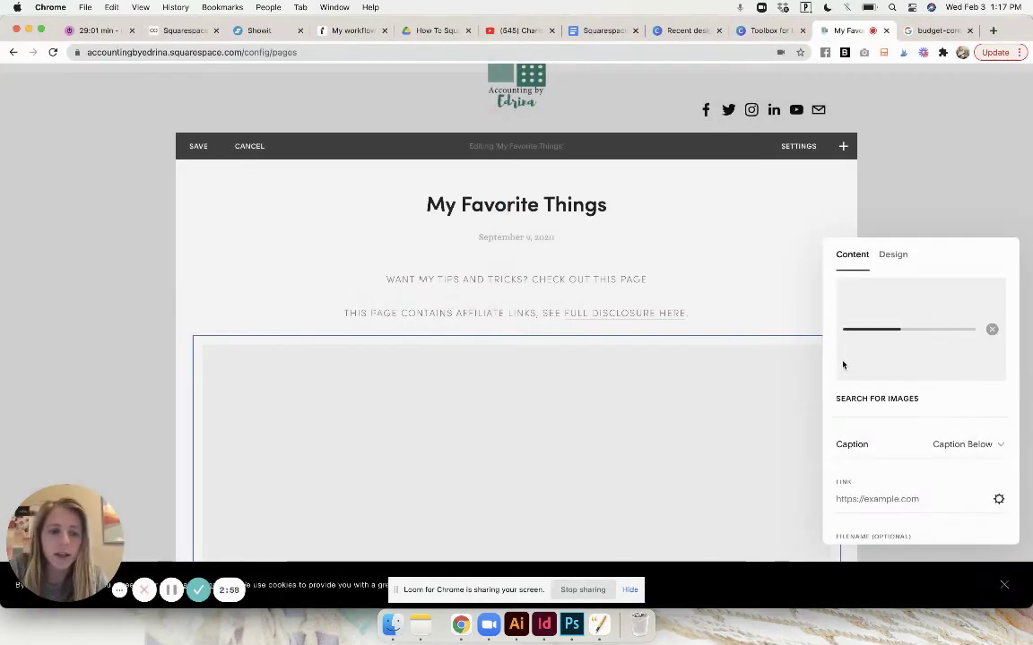
- Examine the placed image and its caption, link and filename settings
scroll(943, 477, down, 2)
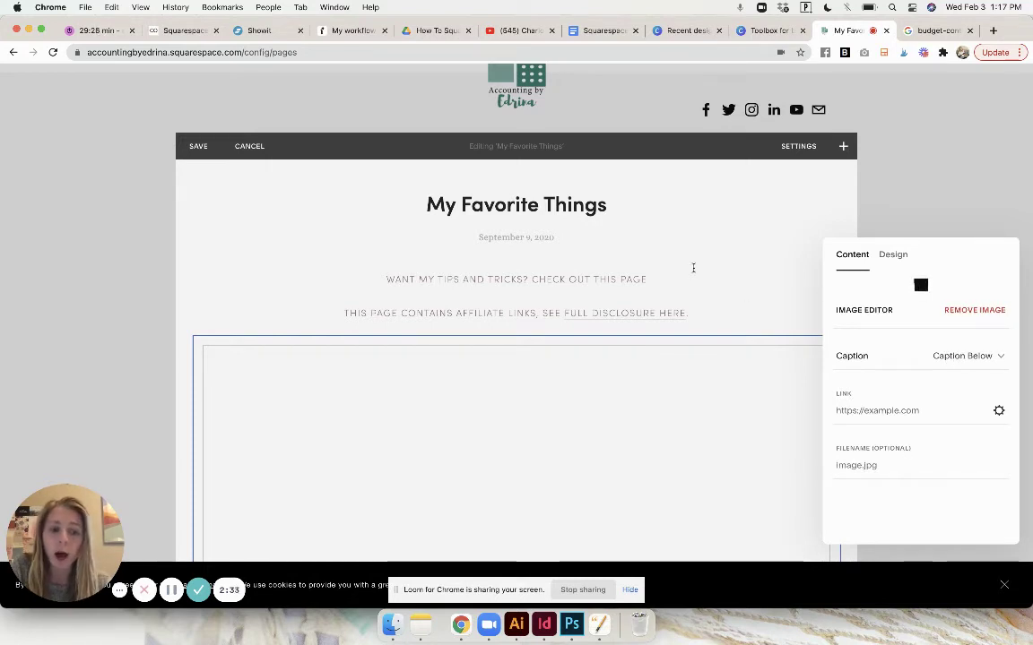
scroll(692, 267, down, 5)
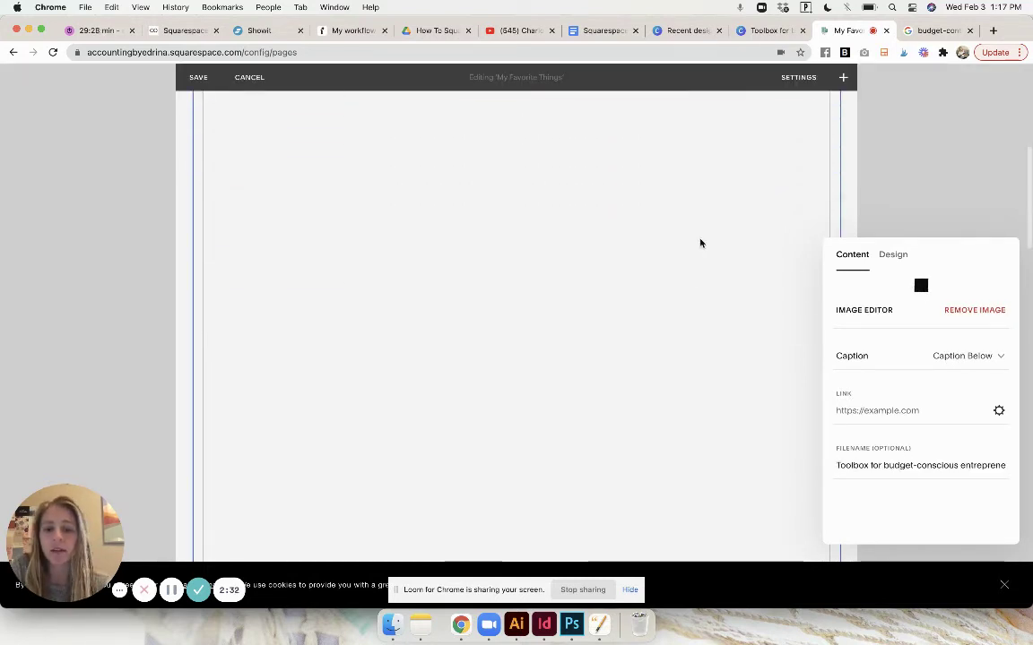
scroll(700, 242, up, 5)
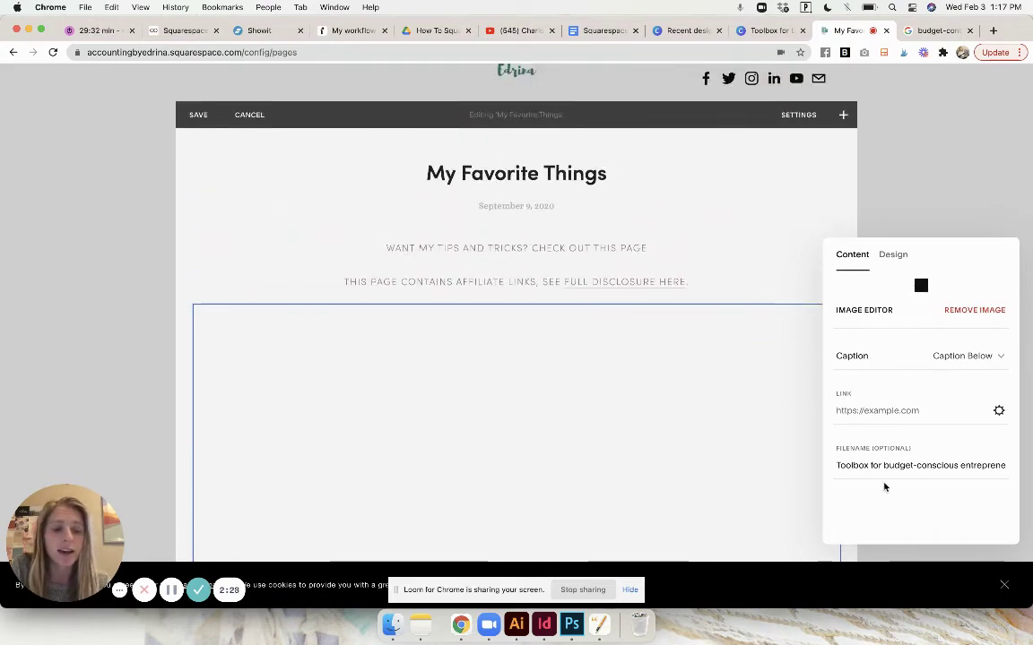
click(991, 355)
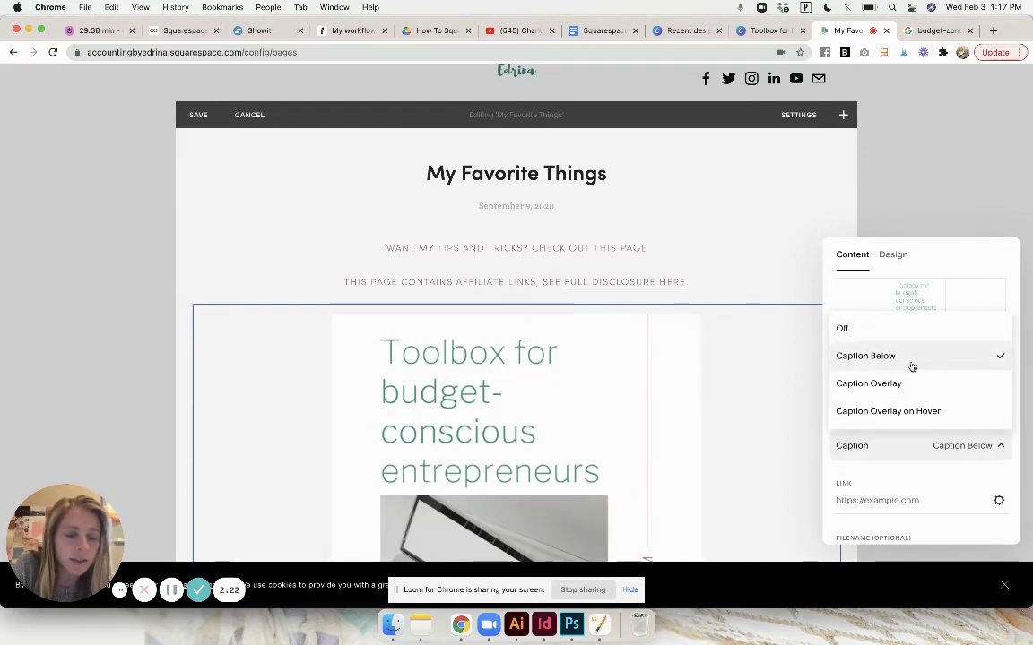
click(929, 472)
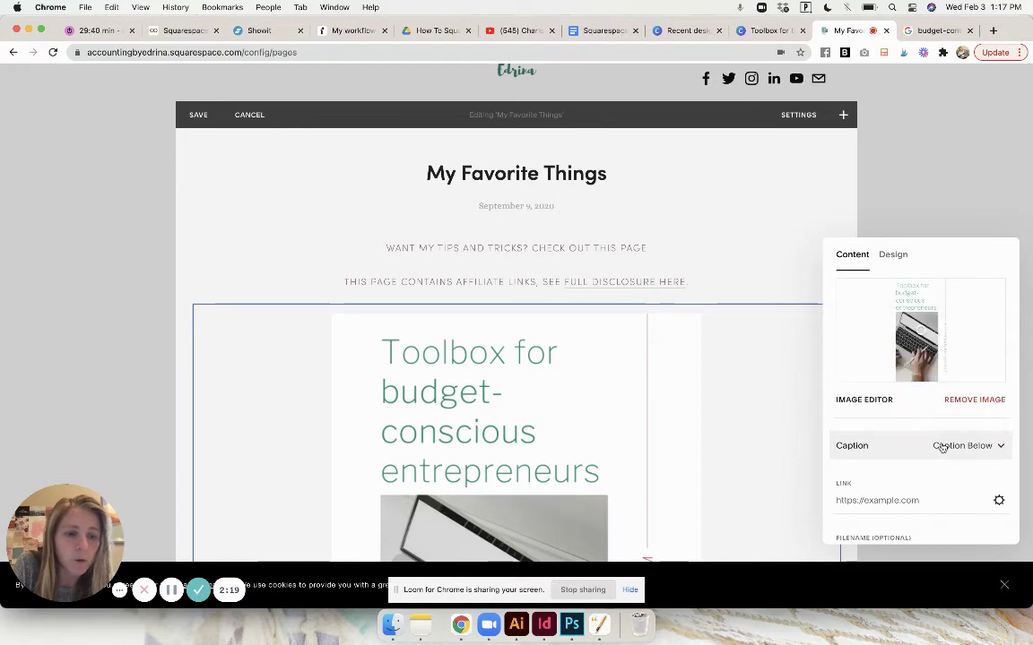
scroll(889, 355, down, 1)
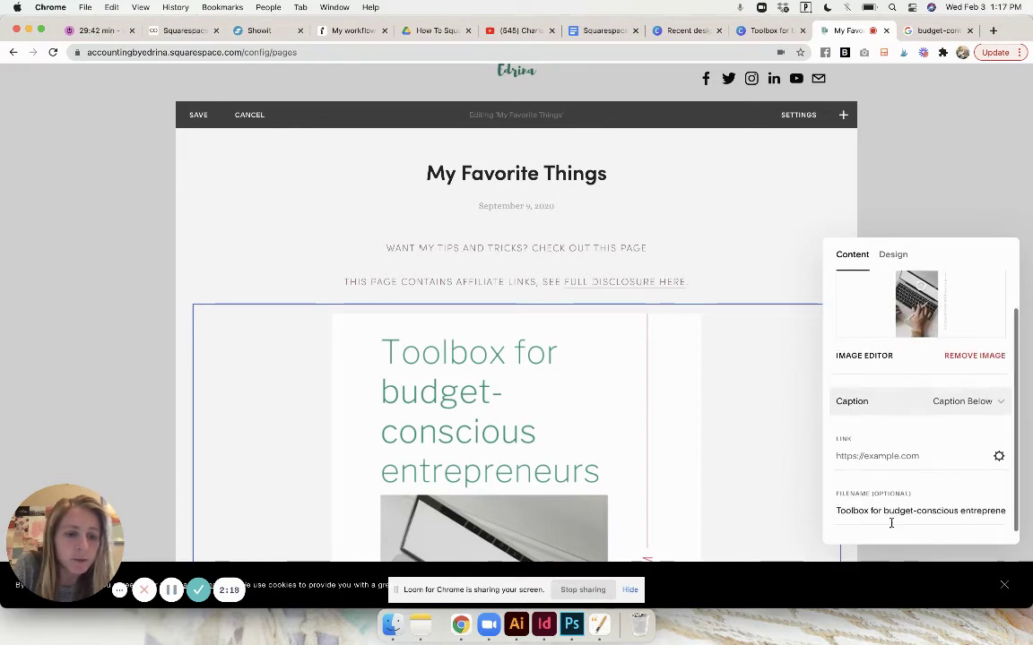
scroll(915, 521, down, 1)
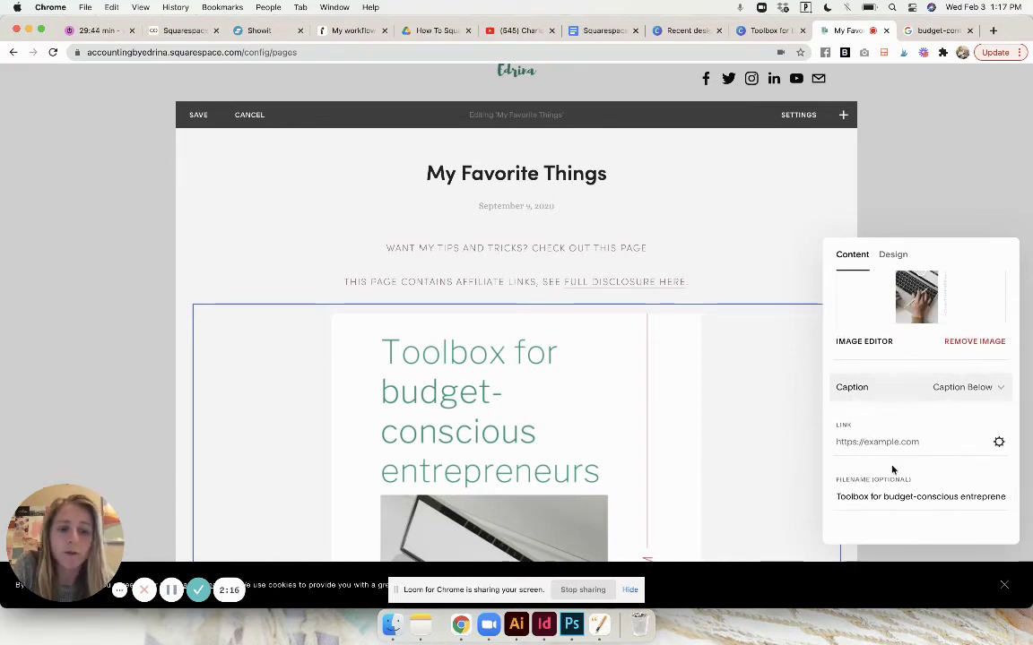
scroll(893, 468, up, 2)
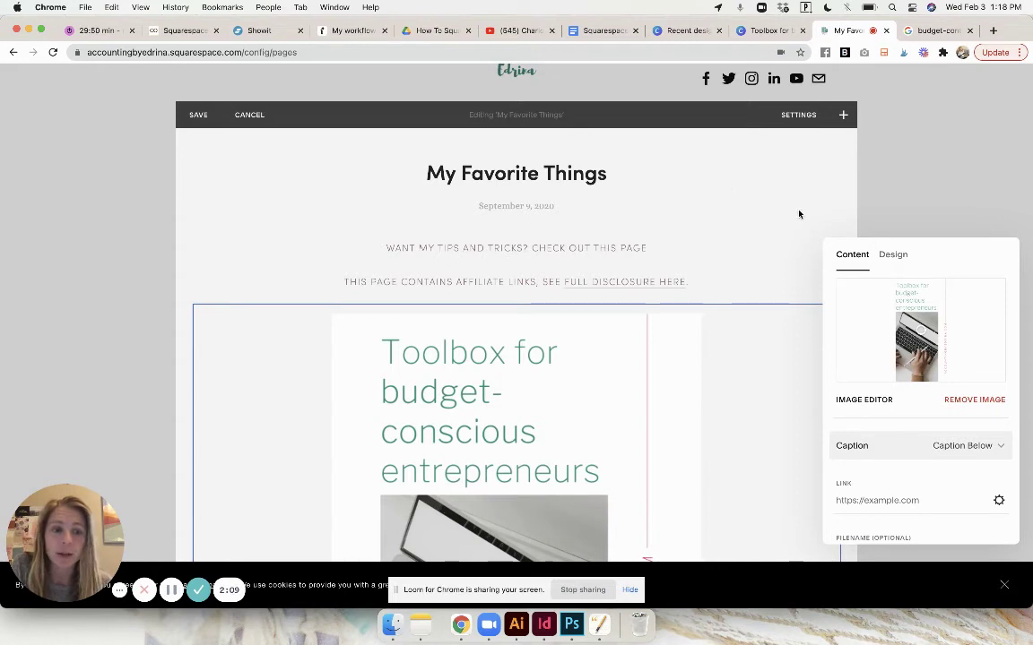
- Replace the ".png" ending of the image's filename with " | accountant for entrepreneurs", after "Toolbox for budget-conscious entrepreneurs"
scroll(889, 433, down, 2)
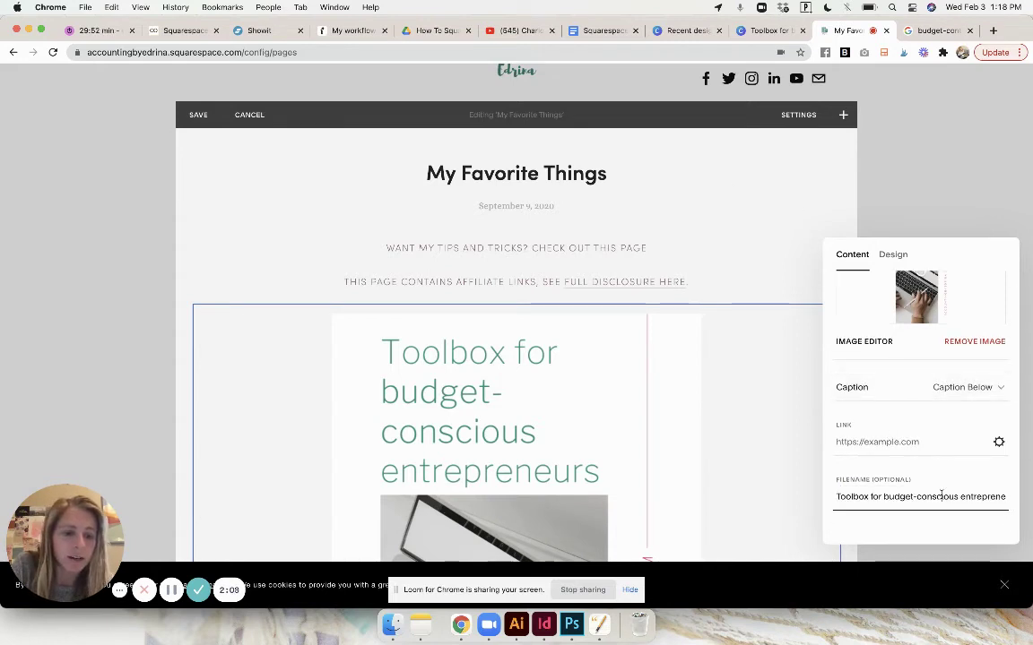
drag(974, 496, 1006, 496)
click(986, 497)
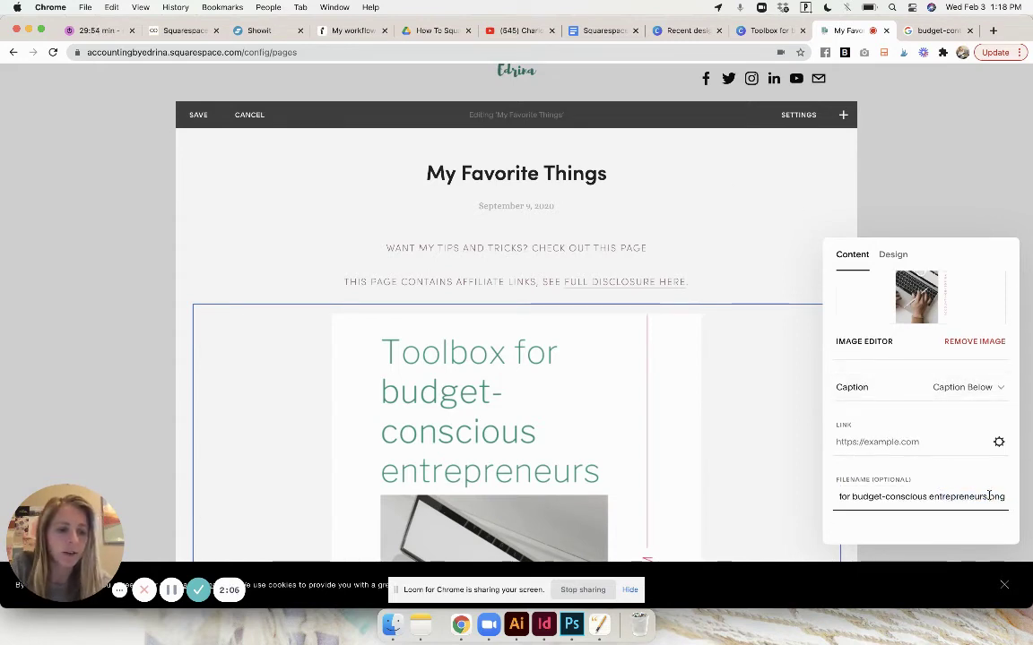
key(BackSpace)
key(BackSpace)
key(BackSpace)
key(BackSpace)
text(| a)
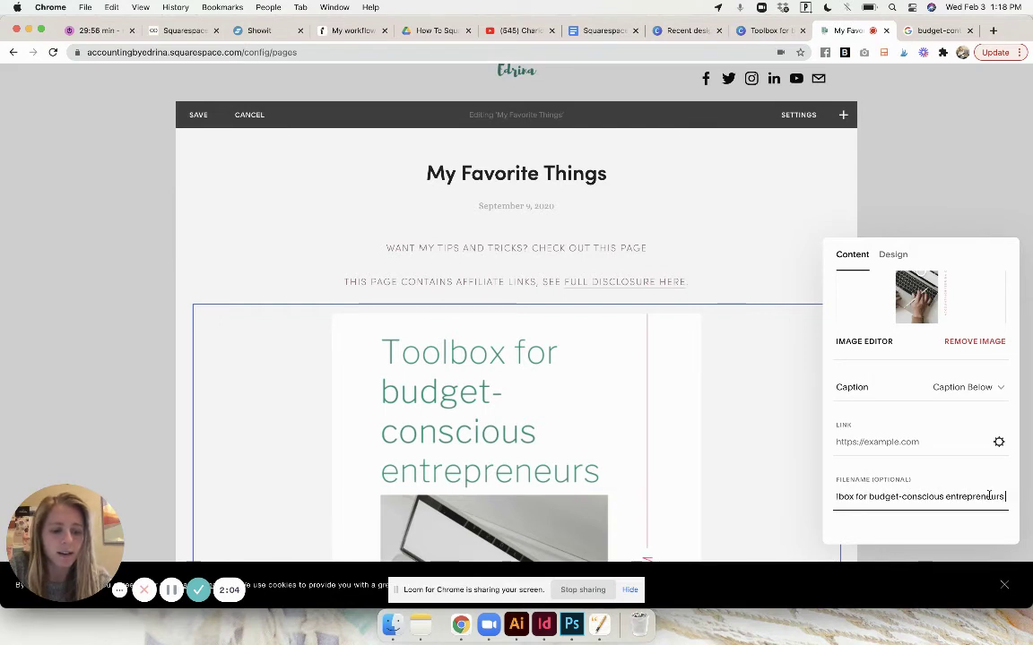
text(ccou)
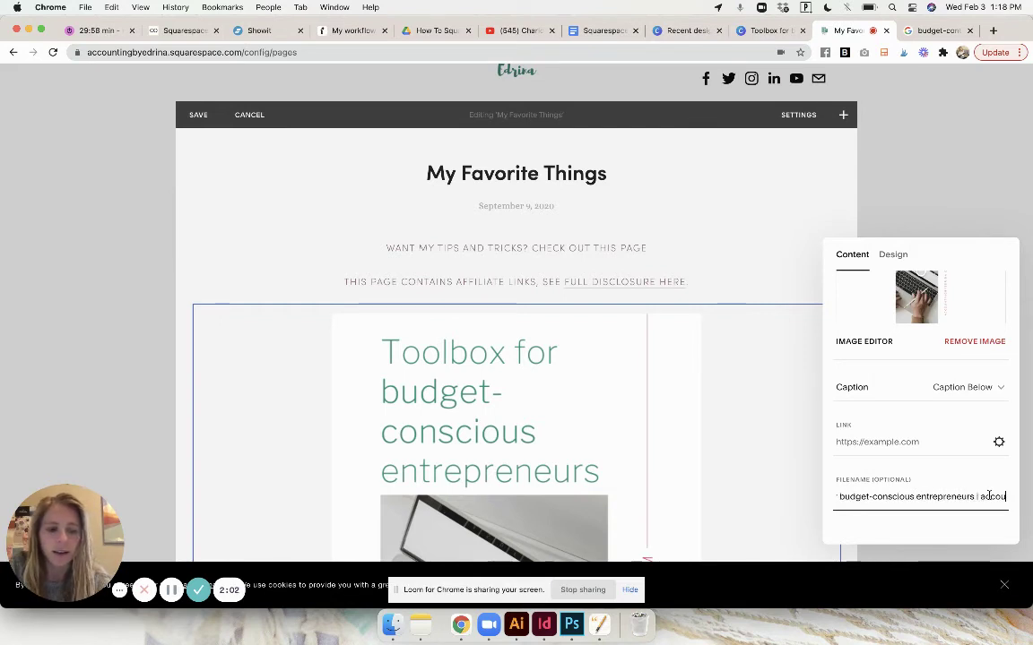
text(ntant tor entr)
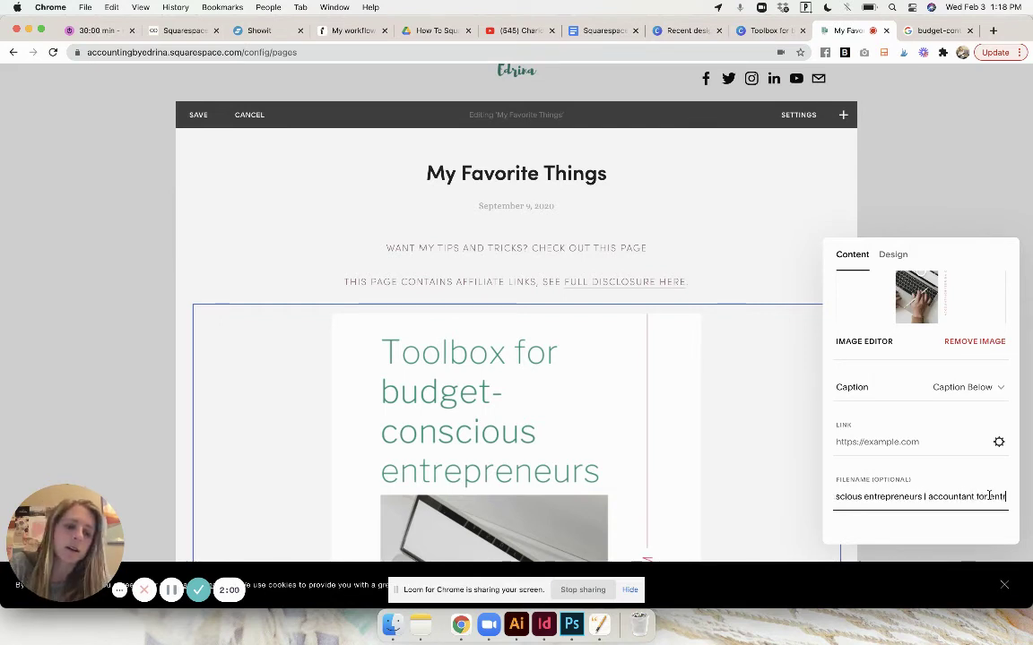
text(epreneurs)
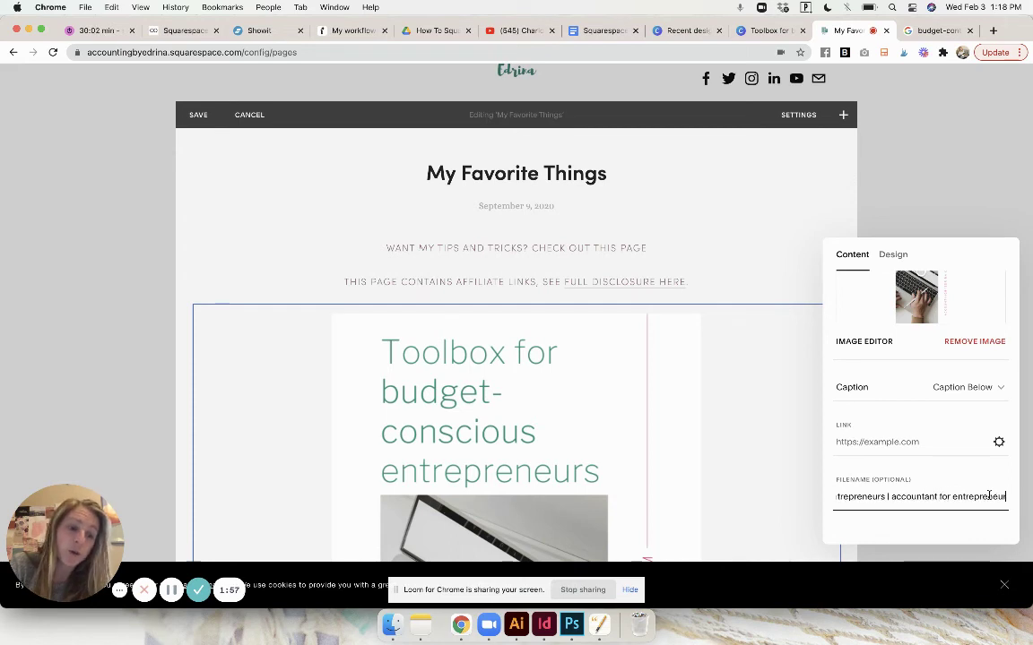
- Examine the image block's design options, including layout, stretch, lightbox and animation, and return to its content settings
click(894, 256)
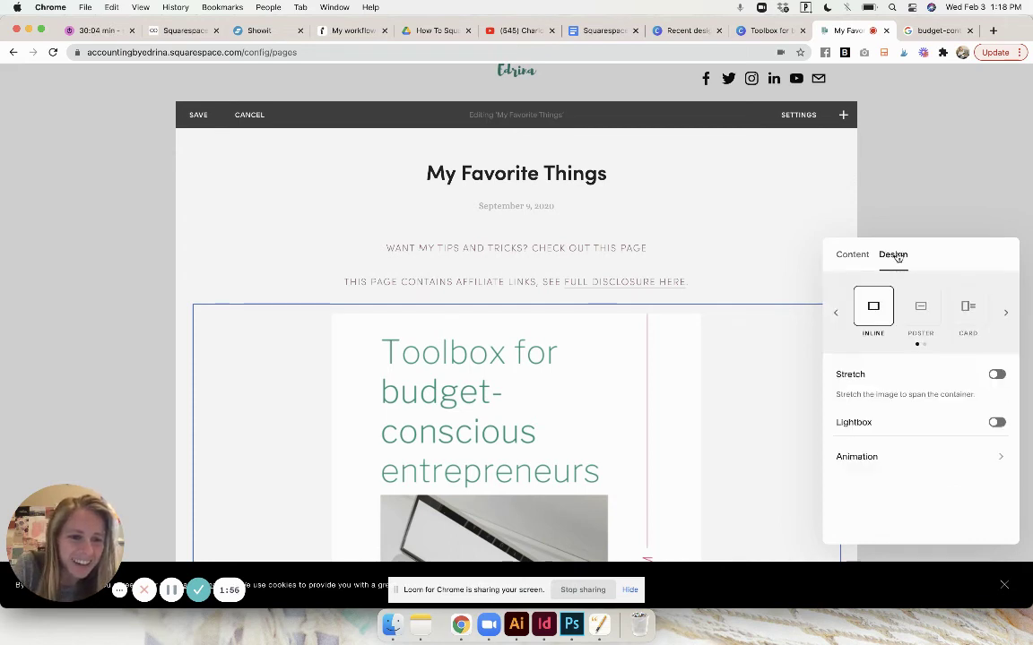
click(861, 257)
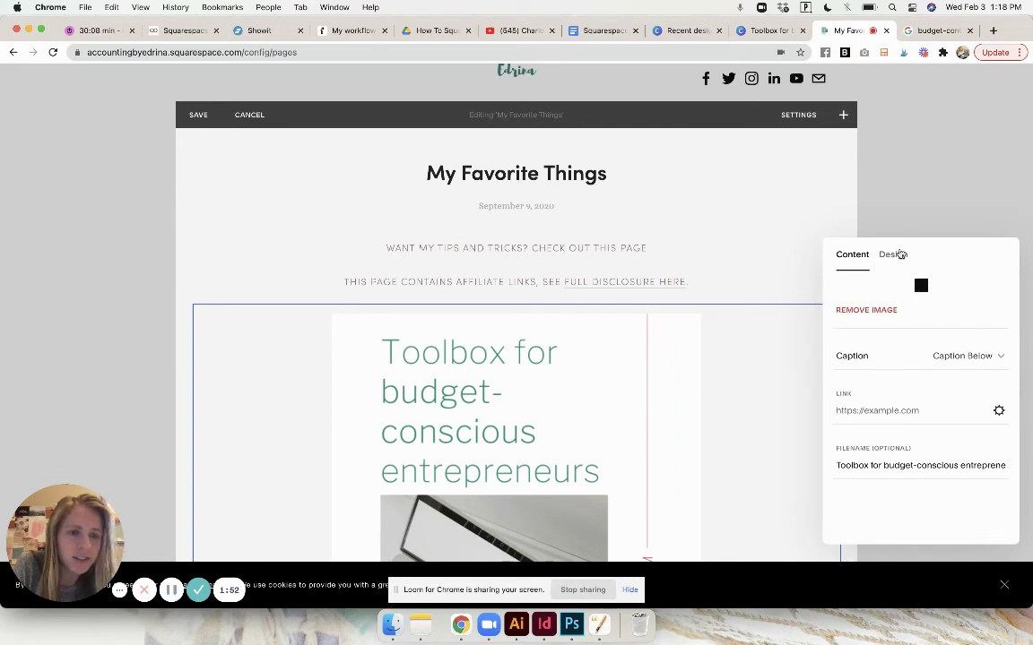
click(893, 255)
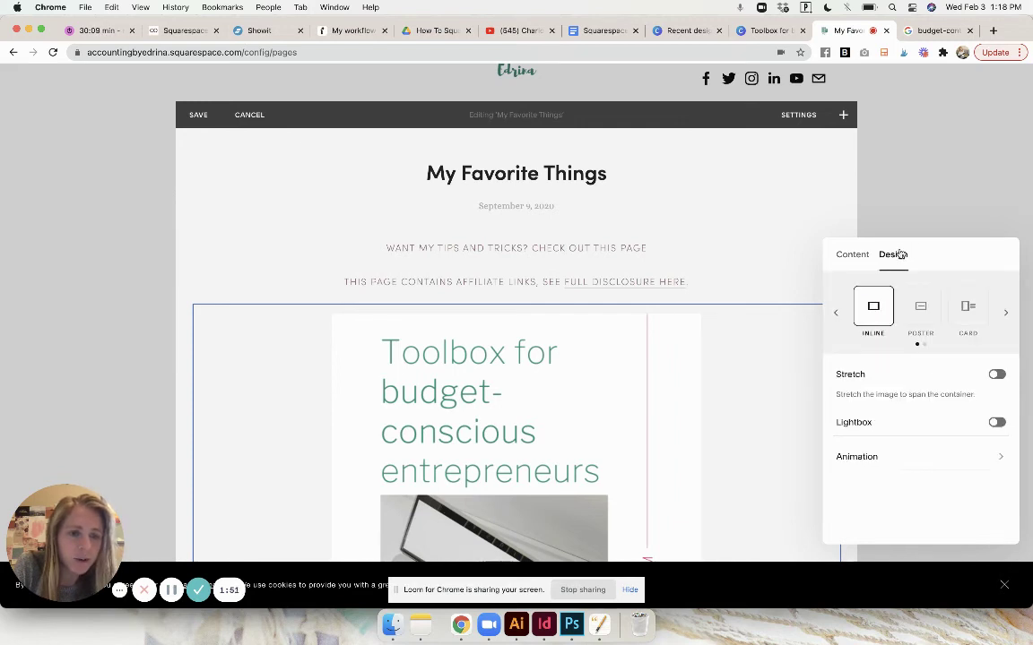
click(850, 255)
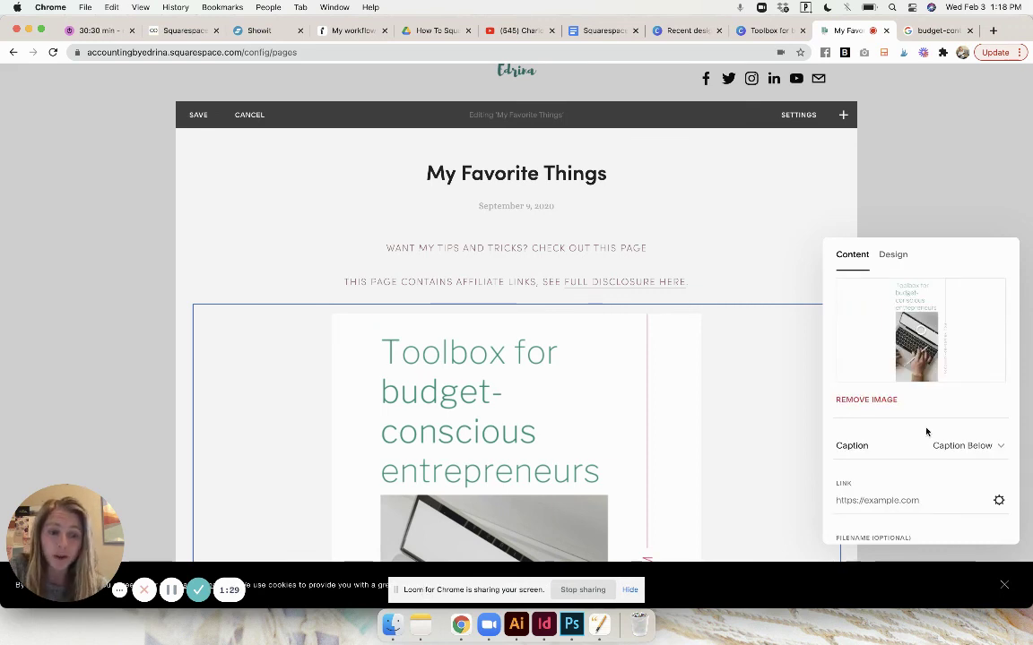
- Save the "My Favorite Things" blog post with the added image and its keyword-rich filename
scroll(927, 432, down, 2)
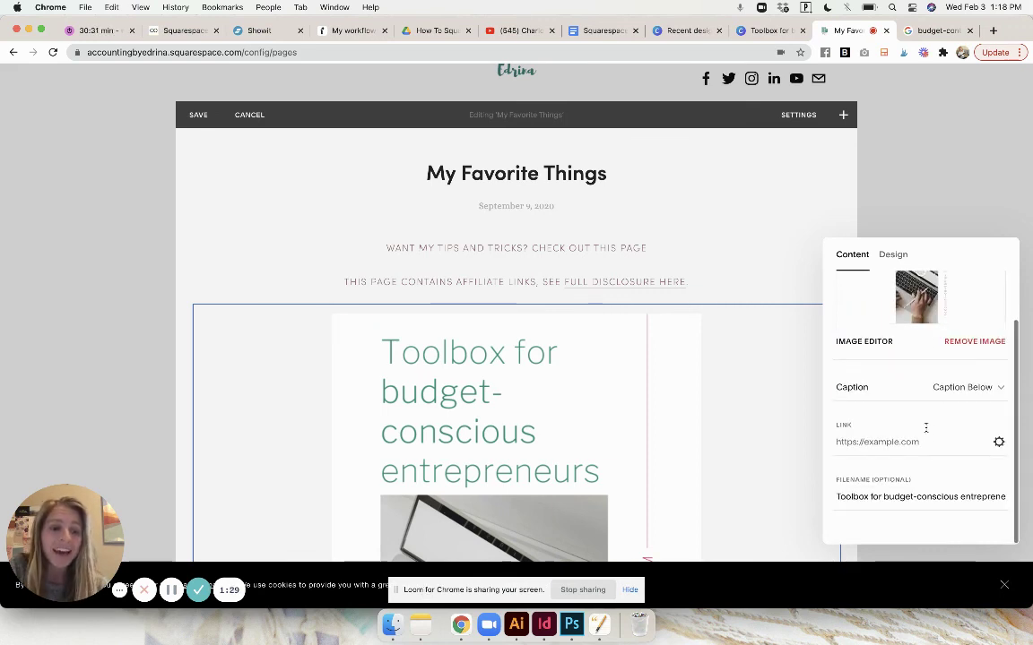
click(192, 115)
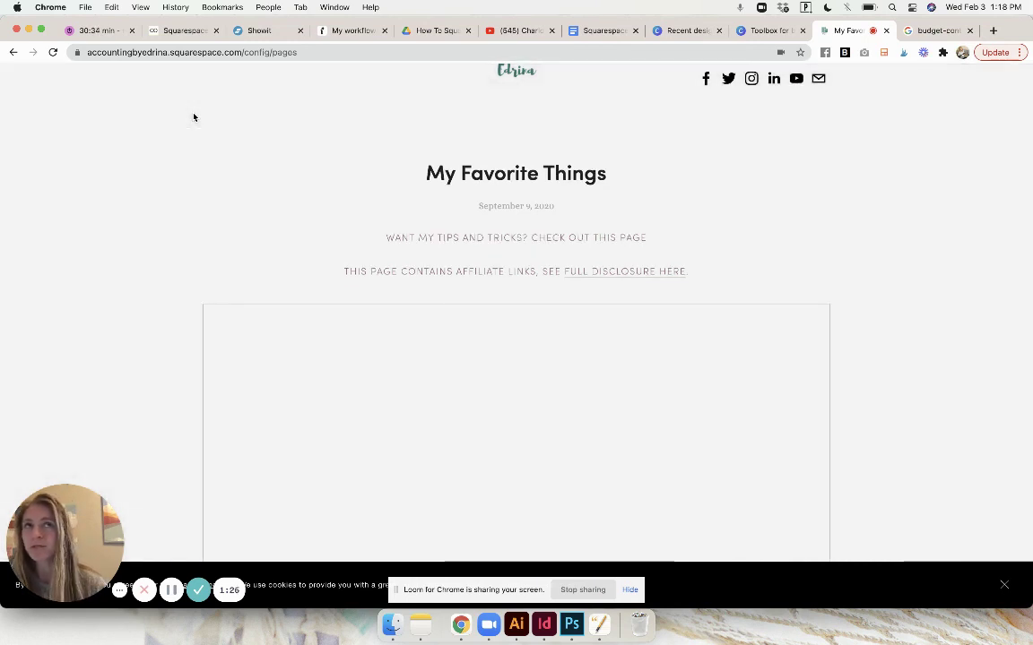
mouse_move(297, 226)
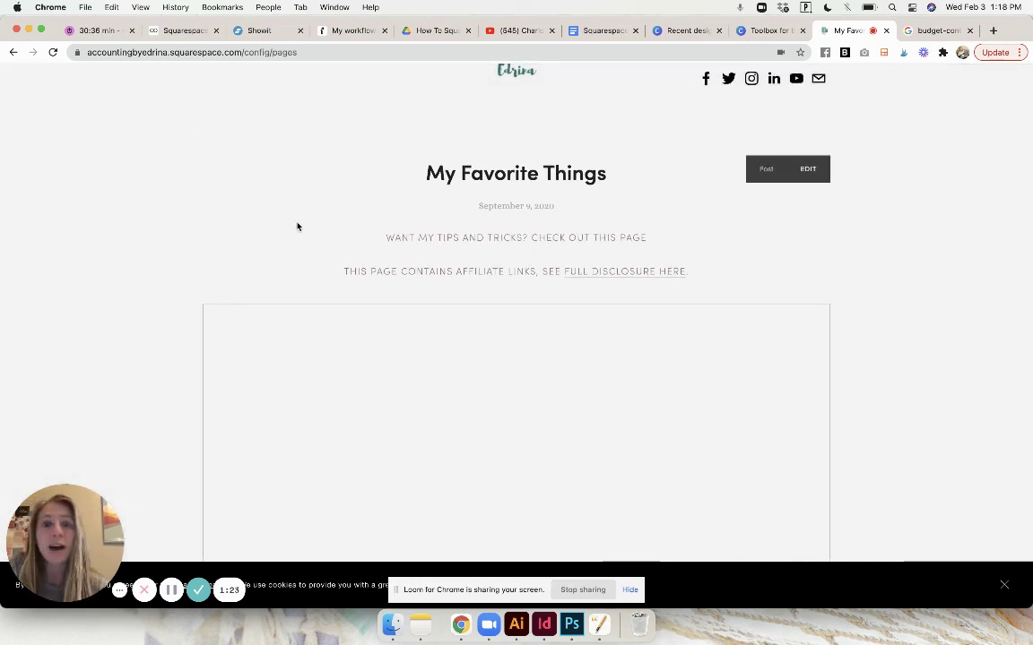